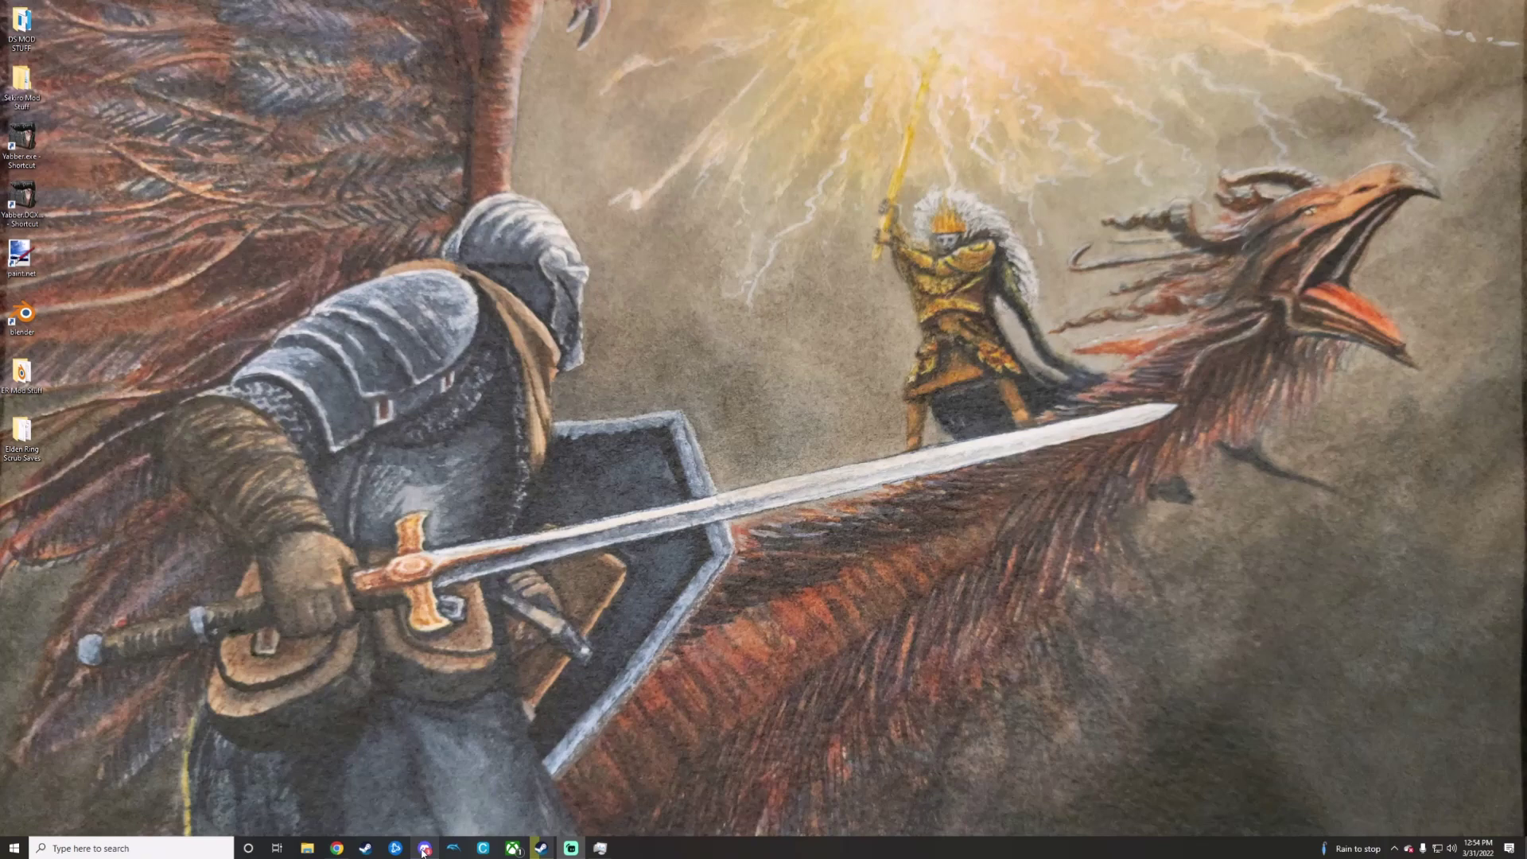
Bring Discord forward on the tools-and-resources channel showing the UXM Quickhack for Elden Ring post.
mouse_move(422, 852)
click(421, 792)
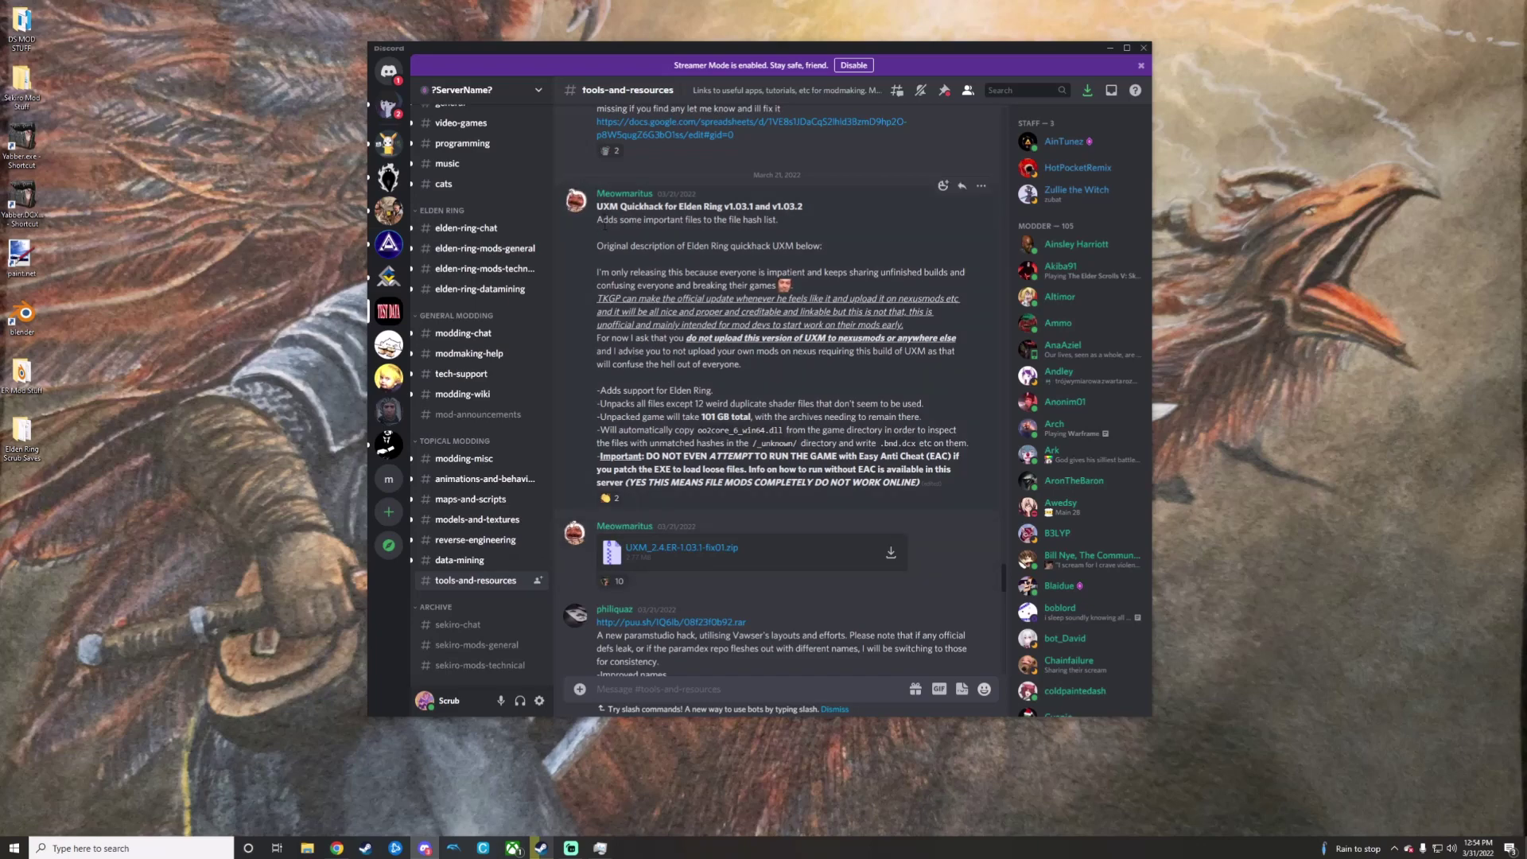
mouse_move(593, 264)
mouse_down()
mouse_move(795, 287)
mouse_move(632, 254)
mouse_up()
scroll(742, 337, down, 1)
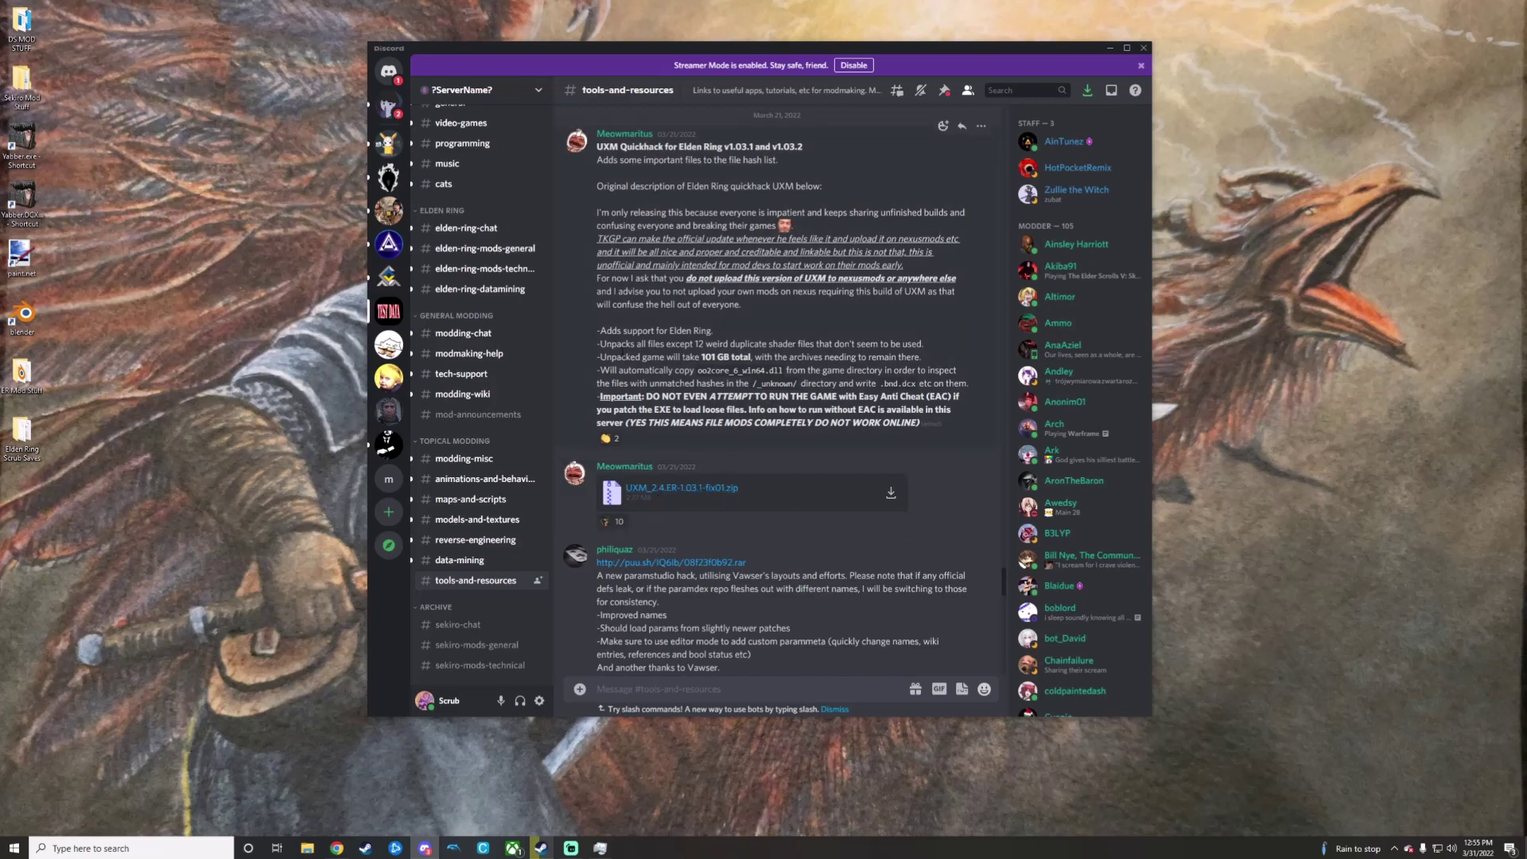
Highlight 'Unpacked game will take 101 GB total' and then 'DO NOT EVEN ATTEMPT TO RUN THE GAME'.
drag(600, 357, 750, 358)
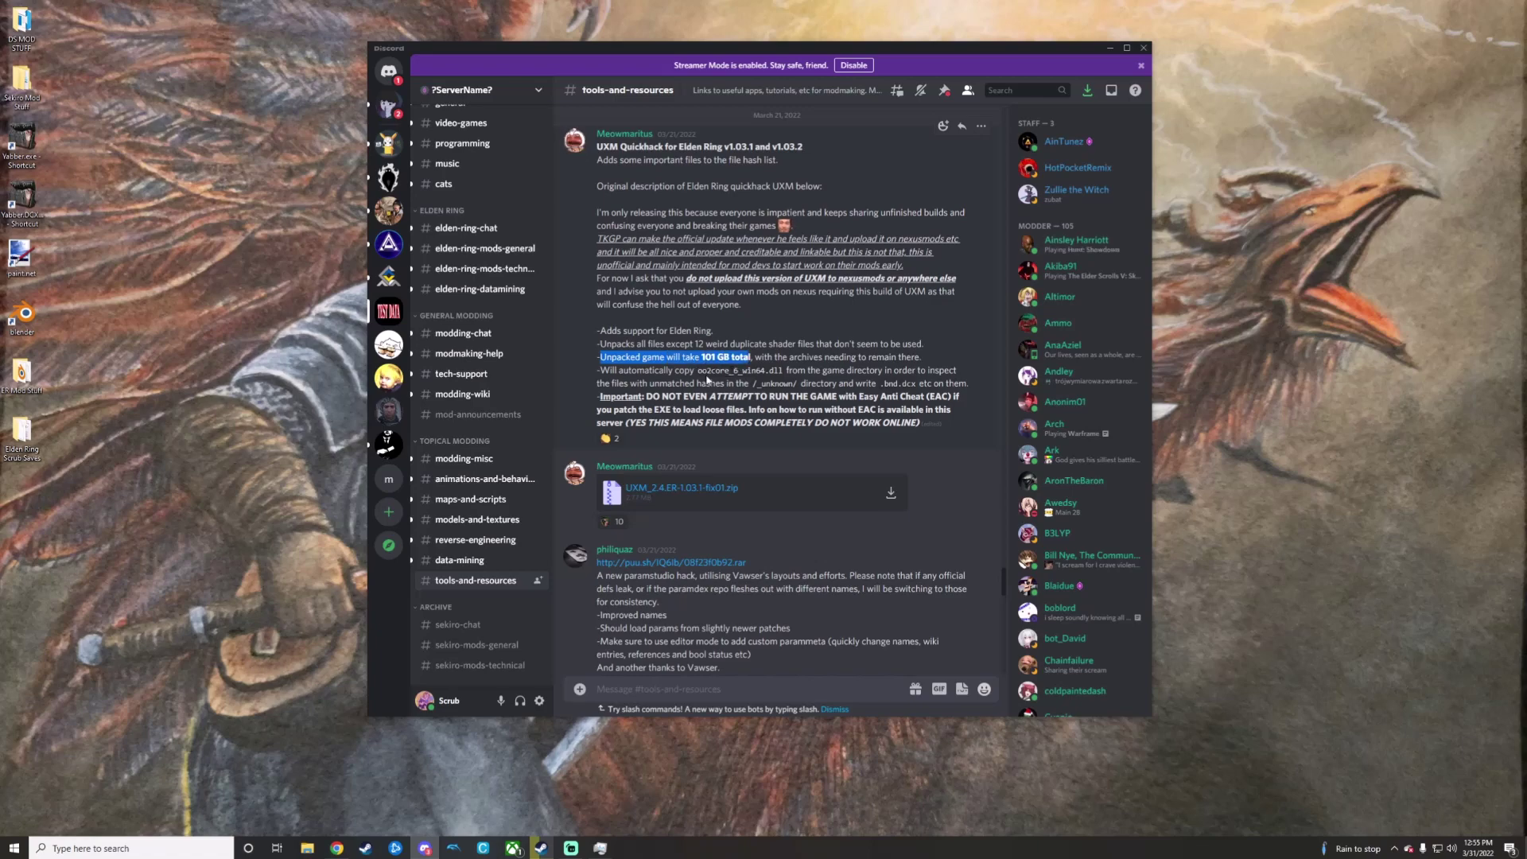
drag(646, 396, 835, 397)
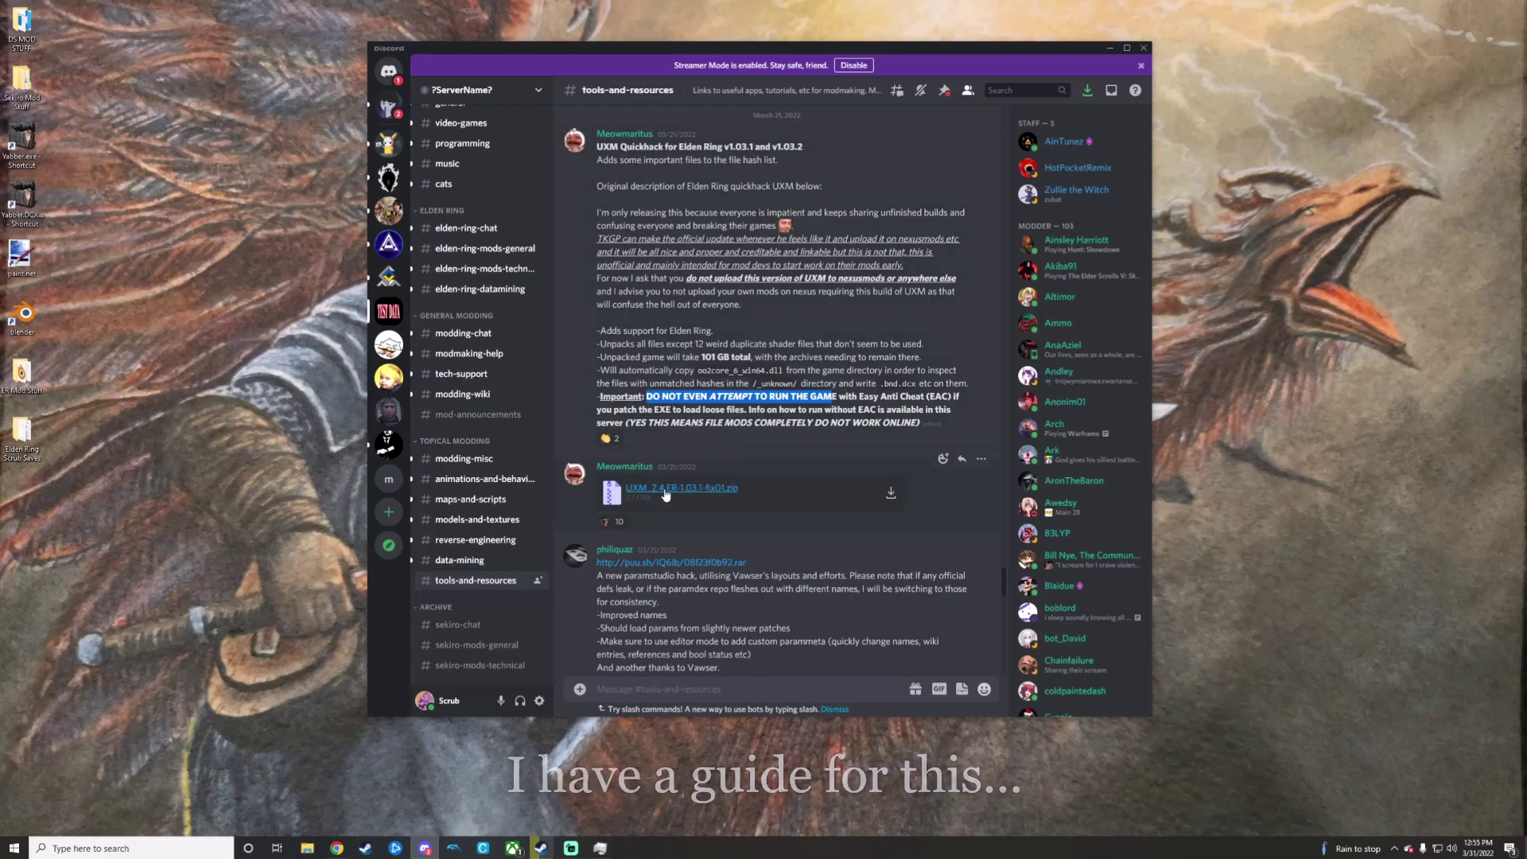
Minimize Discord, open ER Mod Stuff > UXM_2.4.ER-1.03.1-fix01 and select UXM.exe.
click(1112, 49)
double_click(22, 374)
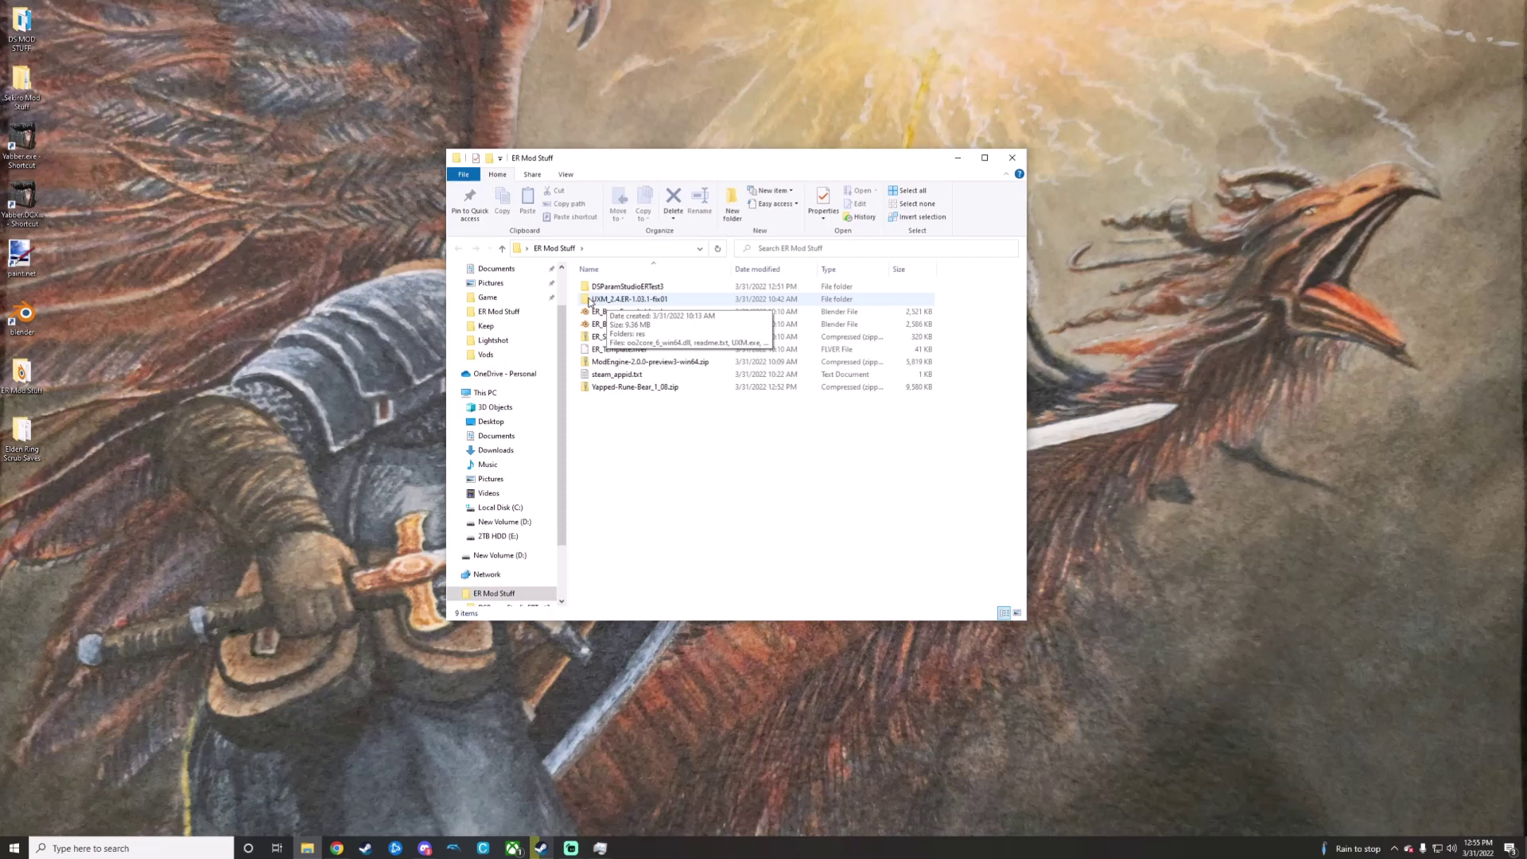
double_click(652, 301)
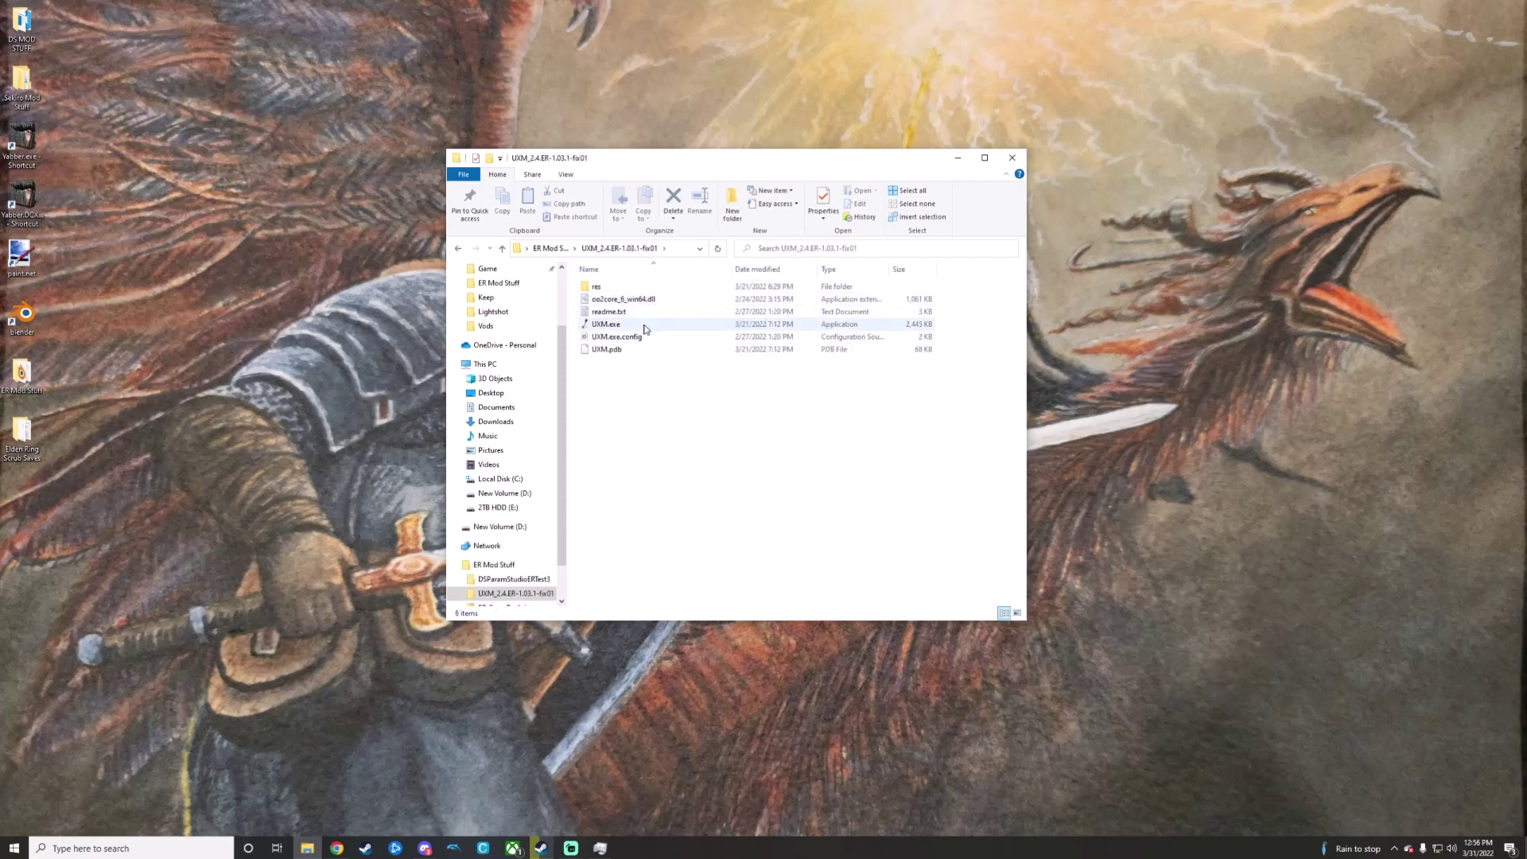
click(637, 326)
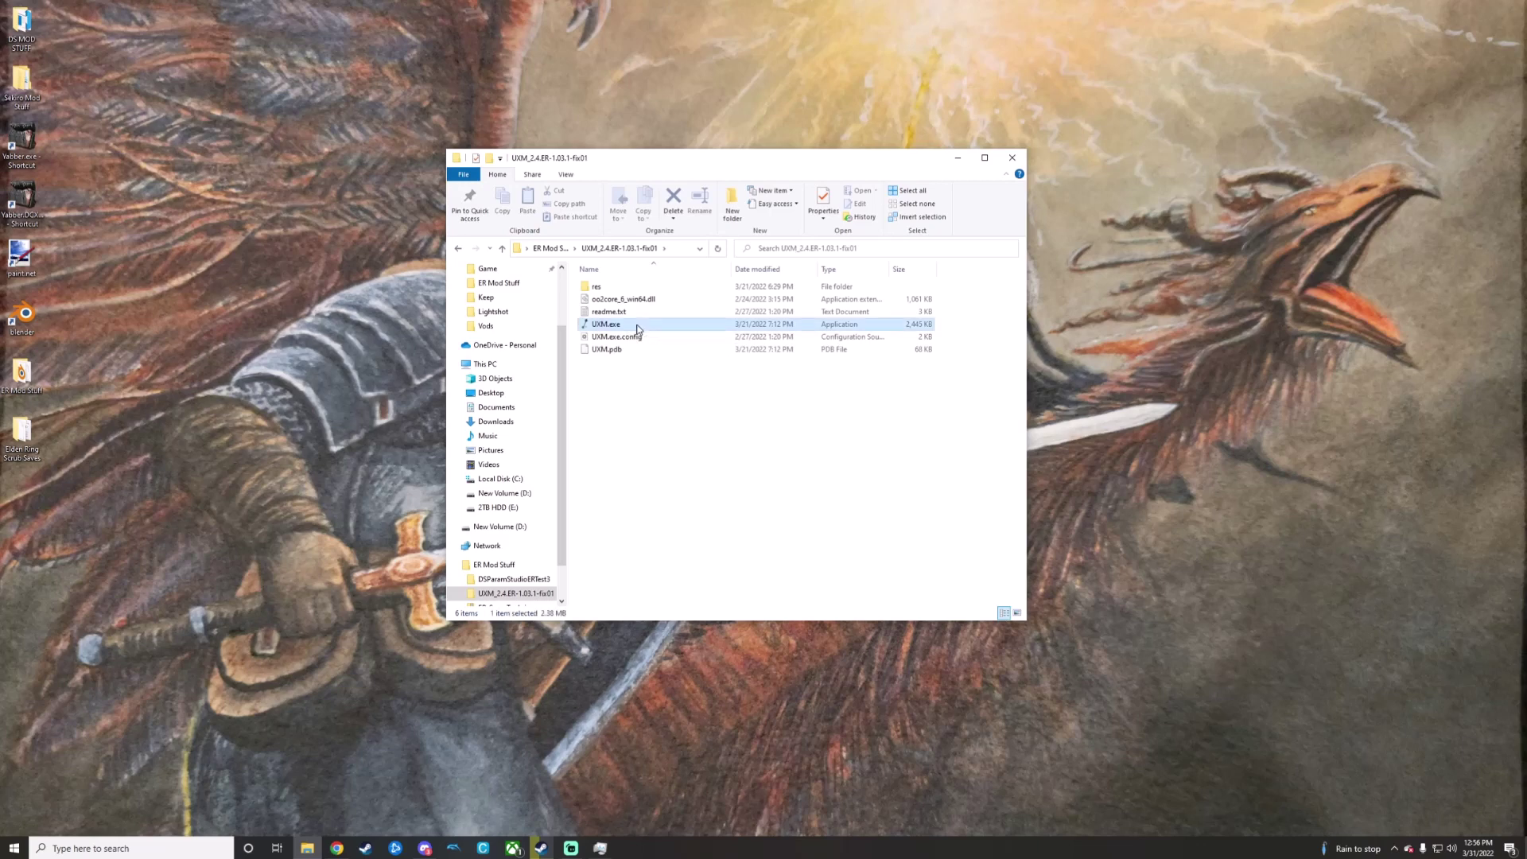
Launch UXM, set its executable to ELDEN RING\Game\eldenring.exe, and center the UXM window.
double_click(637, 327)
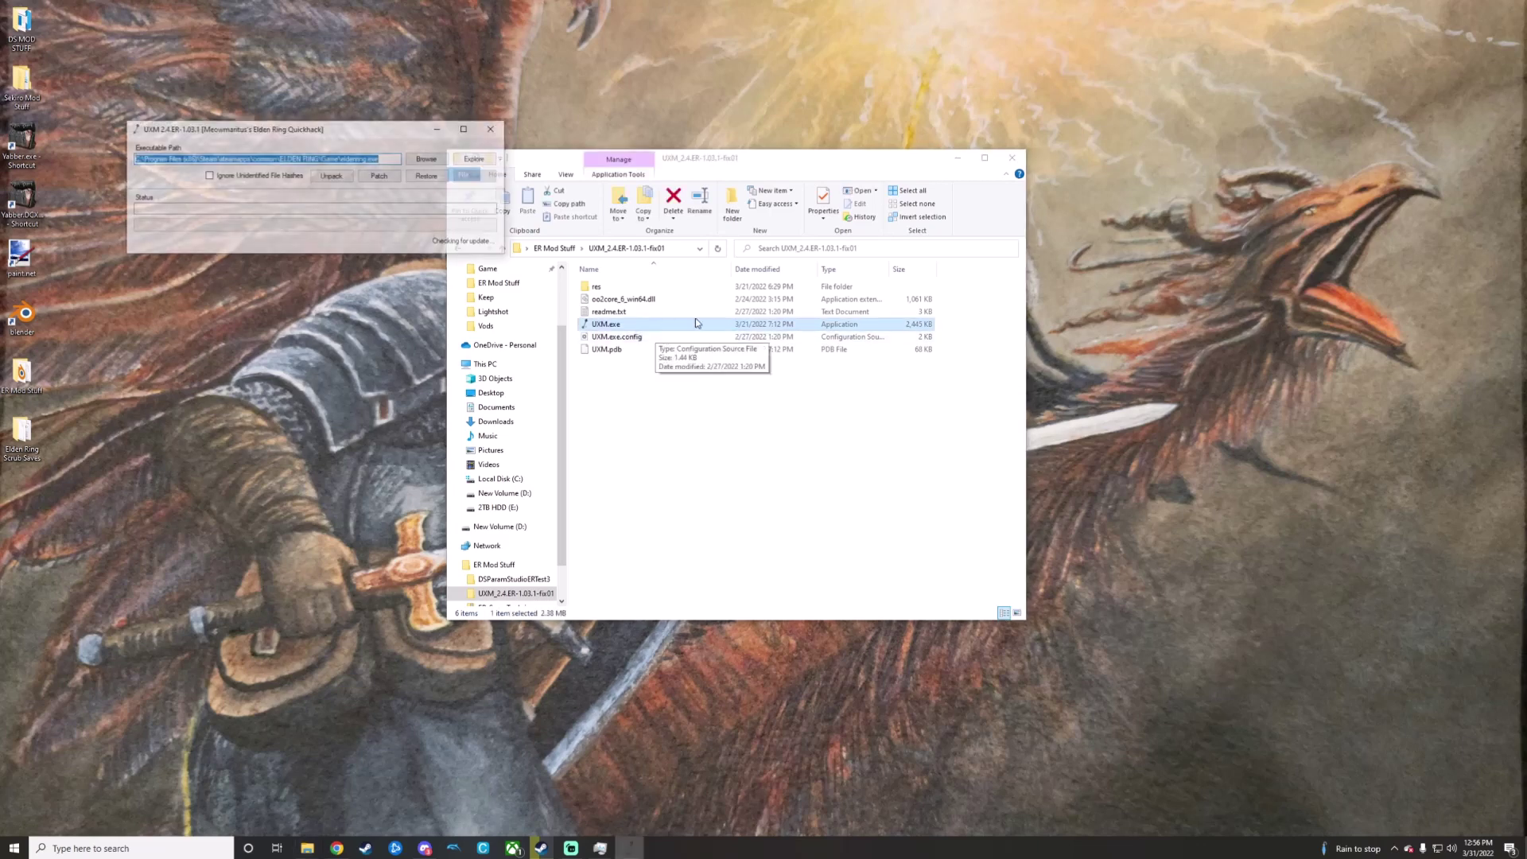
click(429, 162)
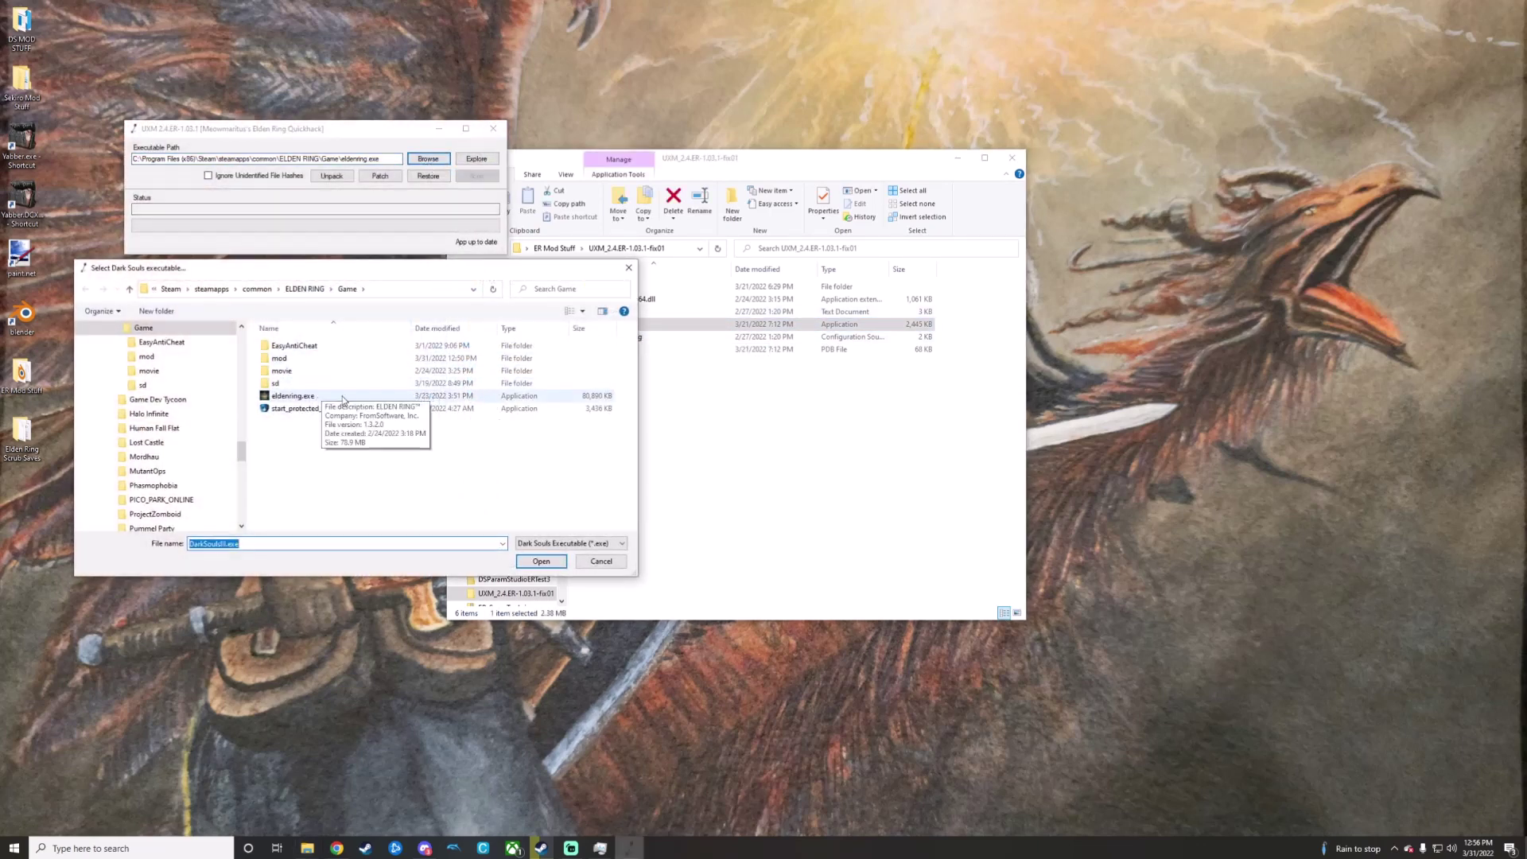
click(343, 398)
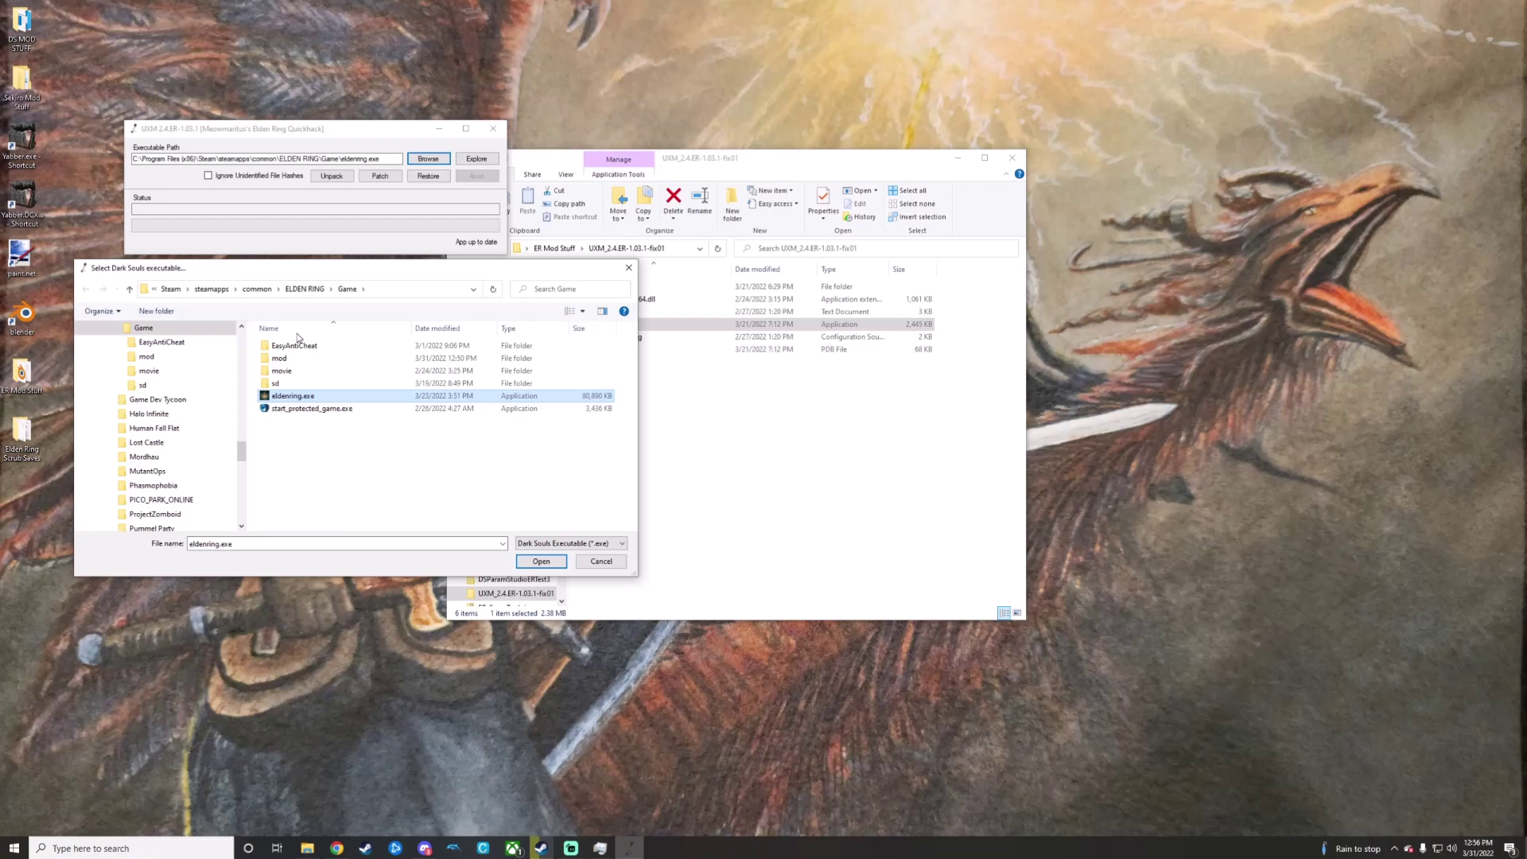
click(542, 564)
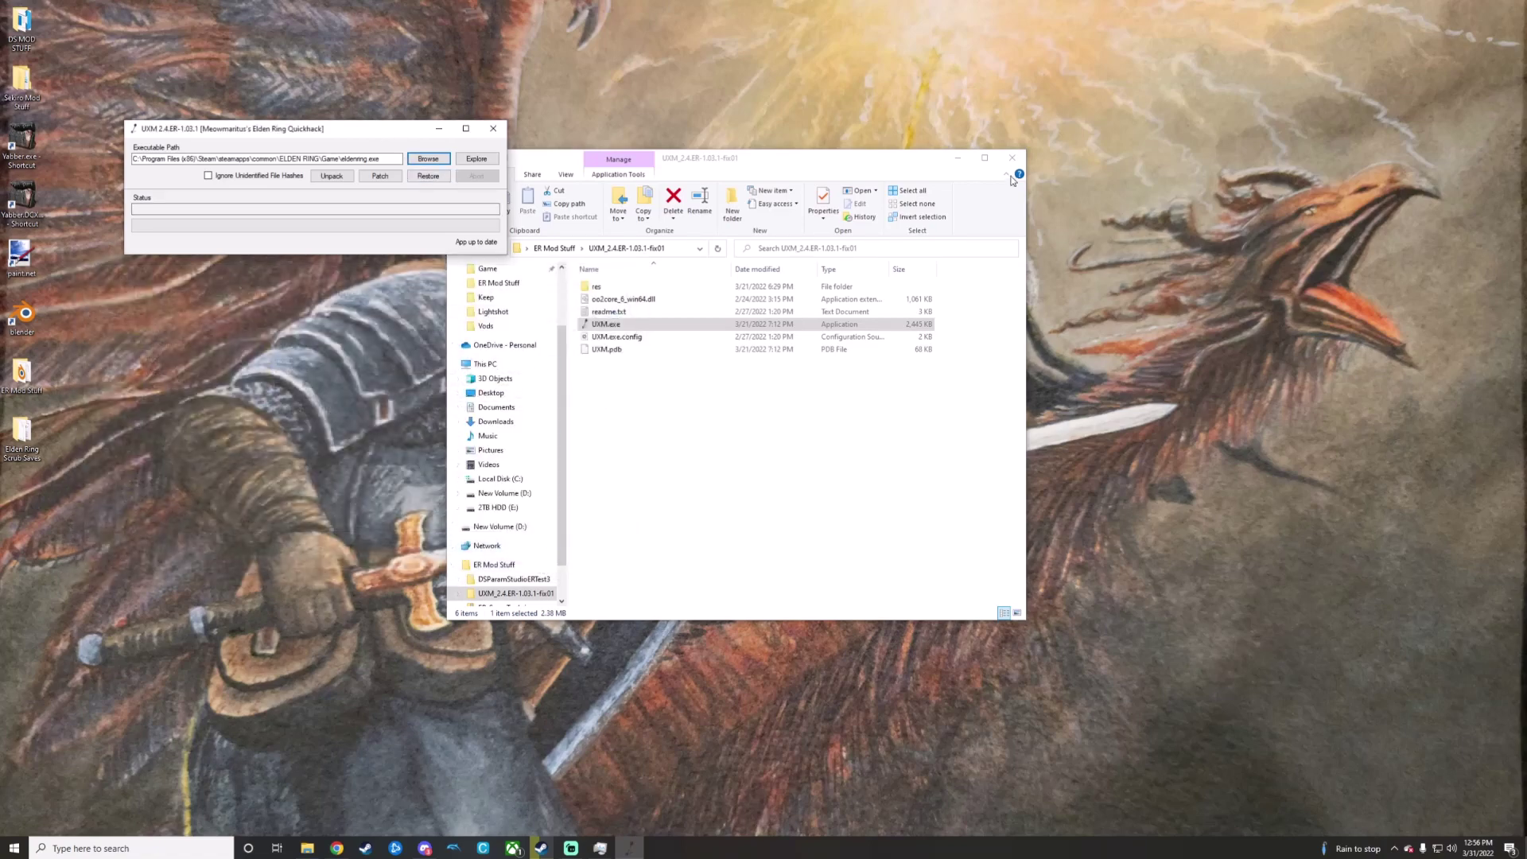
click(958, 158)
mouse_move(350, 135)
mouse_down()
mouse_move(740, 305)
mouse_move(756, 345)
mouse_up()
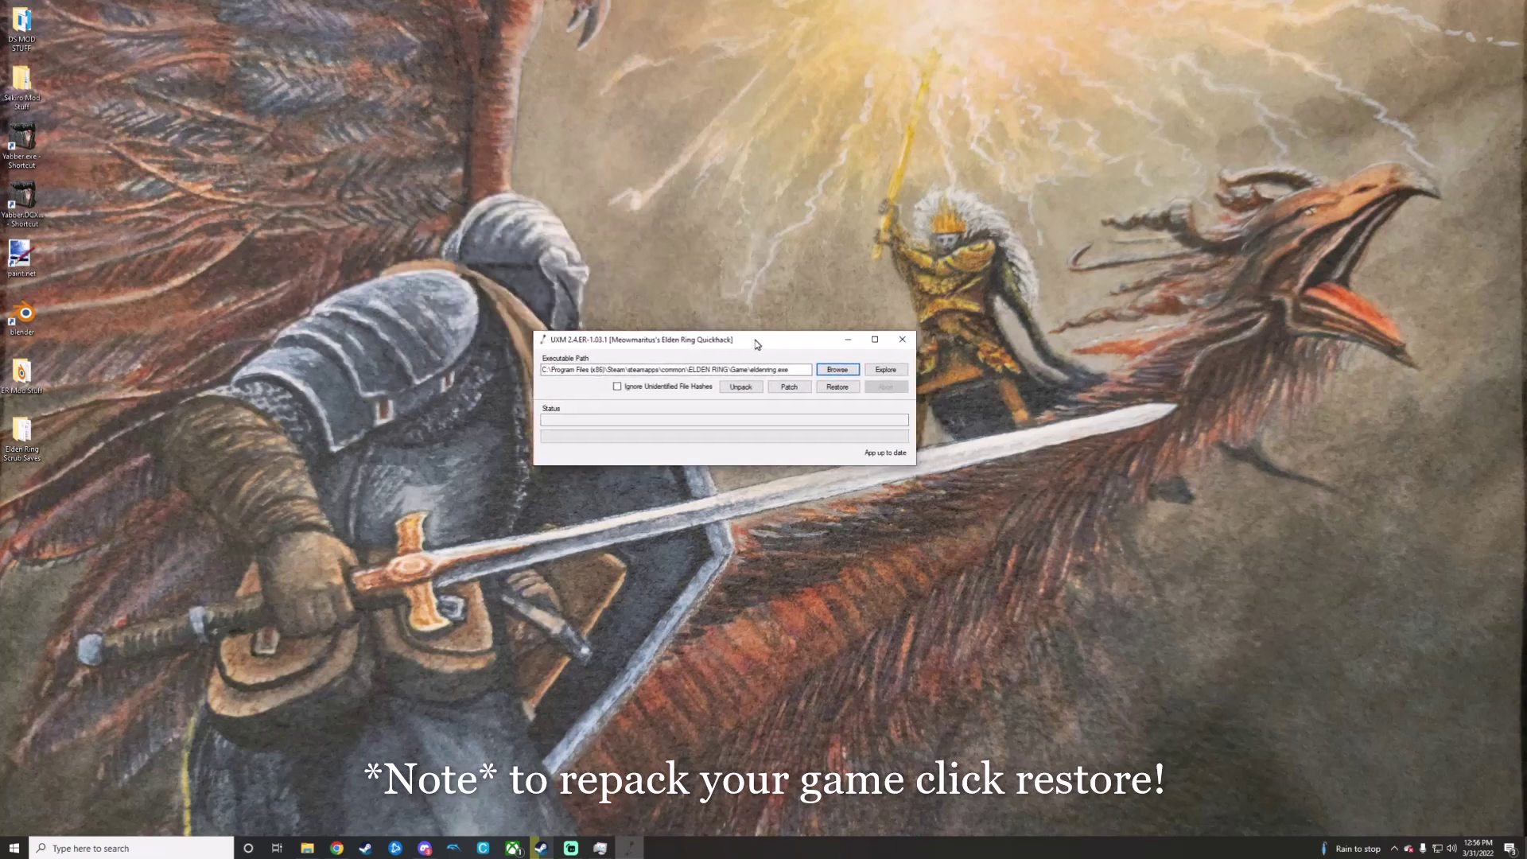
Run UXM's Unpack on the Elden Ring files and wait for the progress bar to finish.
click(745, 394)
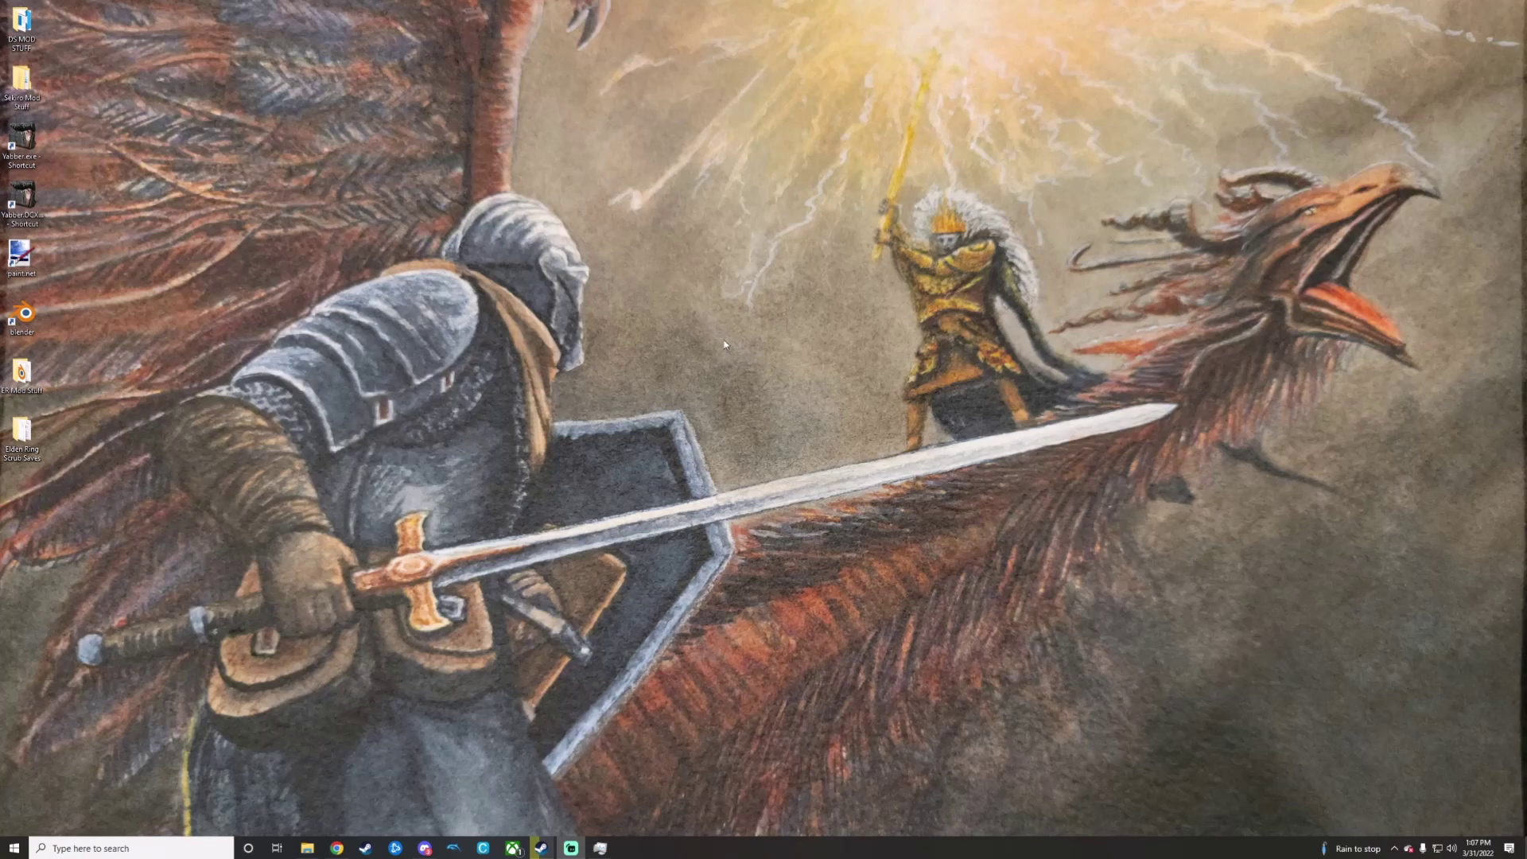
Reopen the ELDEN RING Game folder and browse its 42 items, including chr, map, parts and sd.
mouse_move(307, 848)
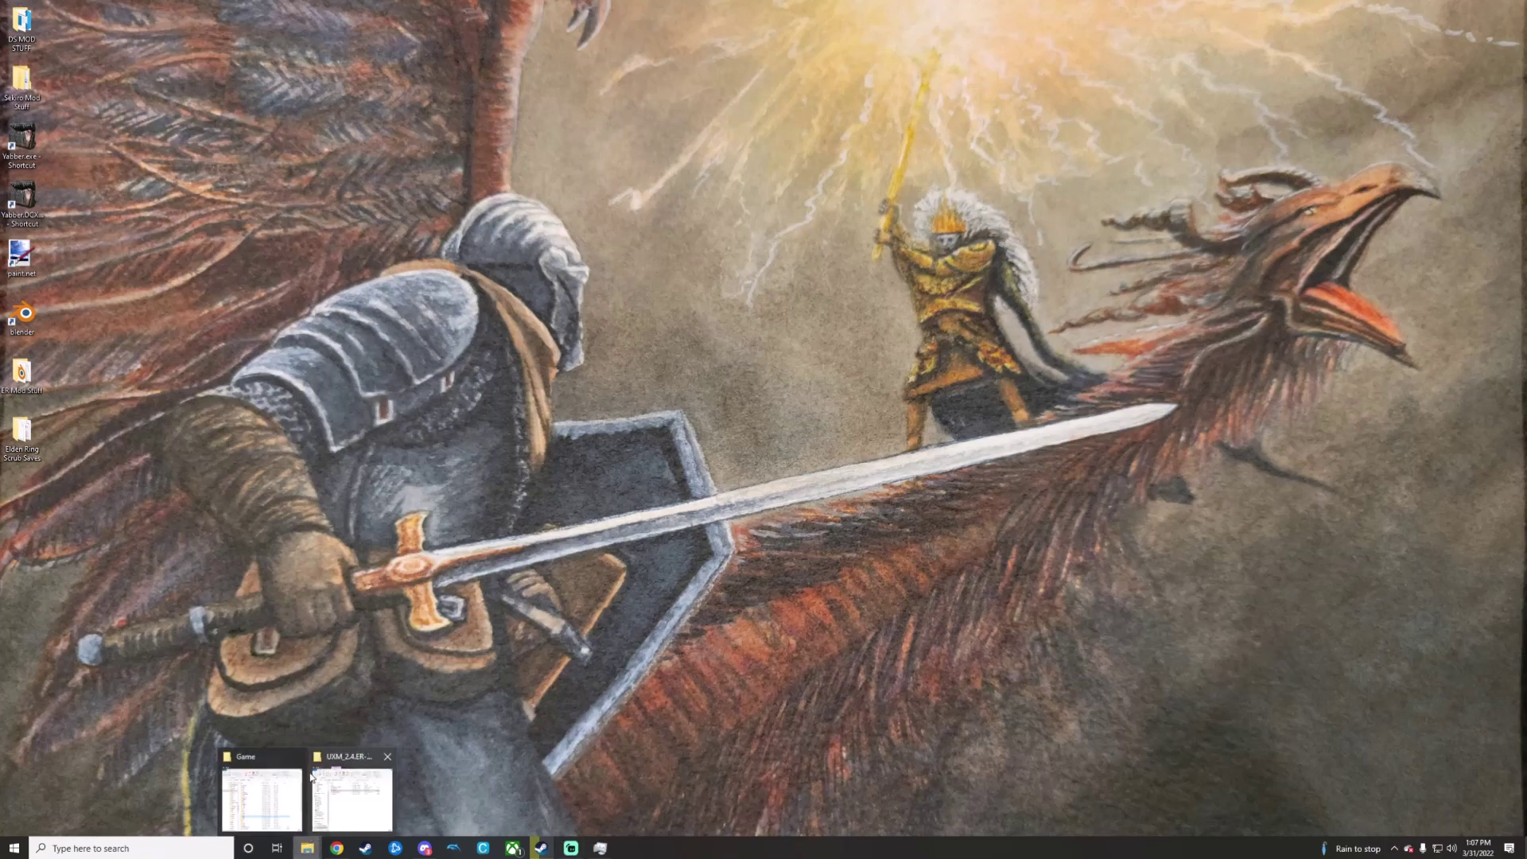
click(276, 780)
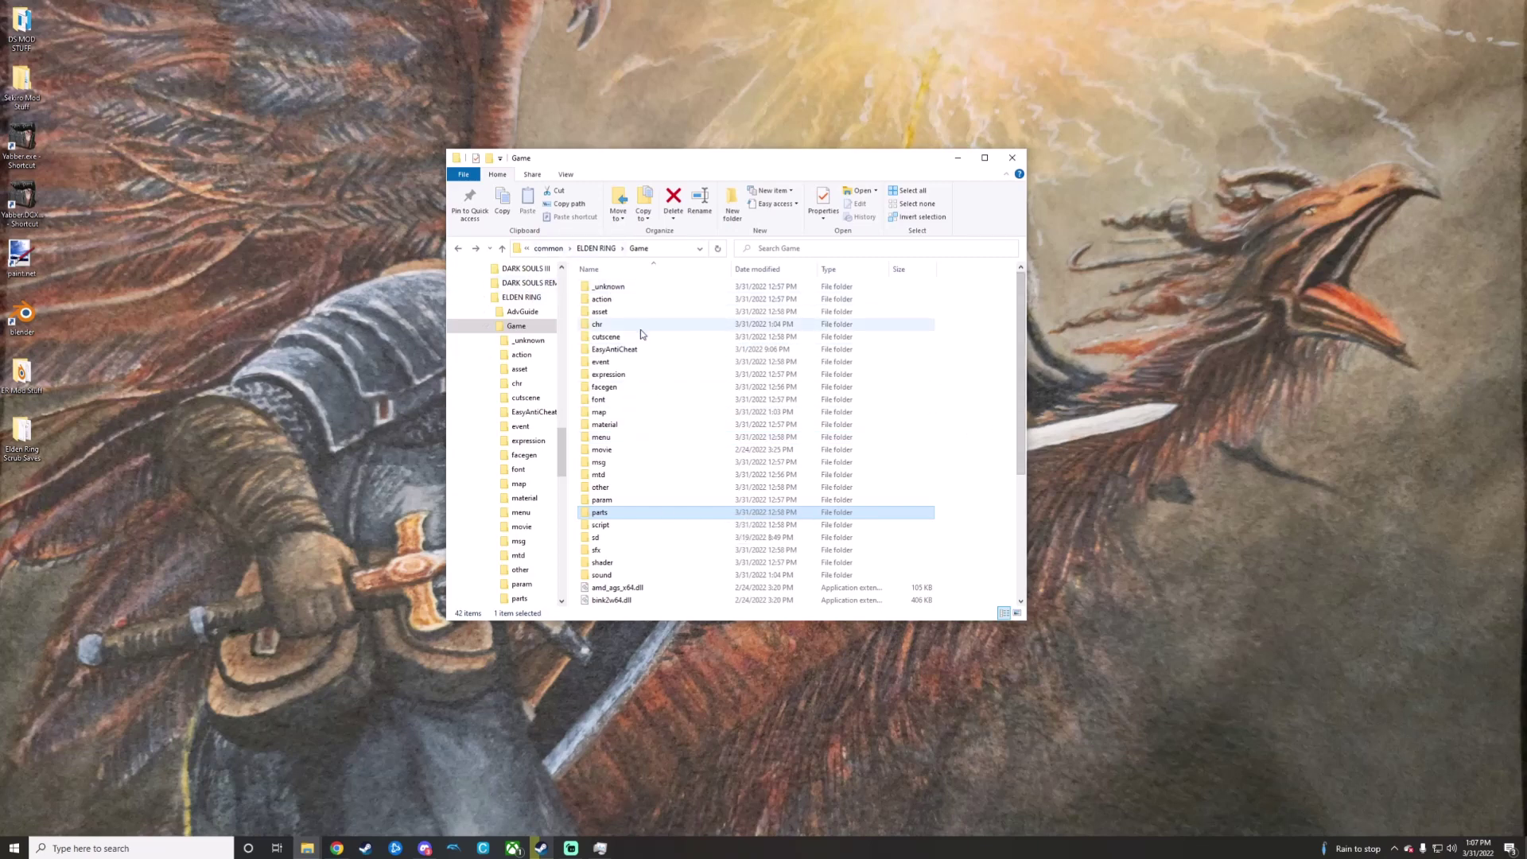
scroll(636, 382, down, 1)
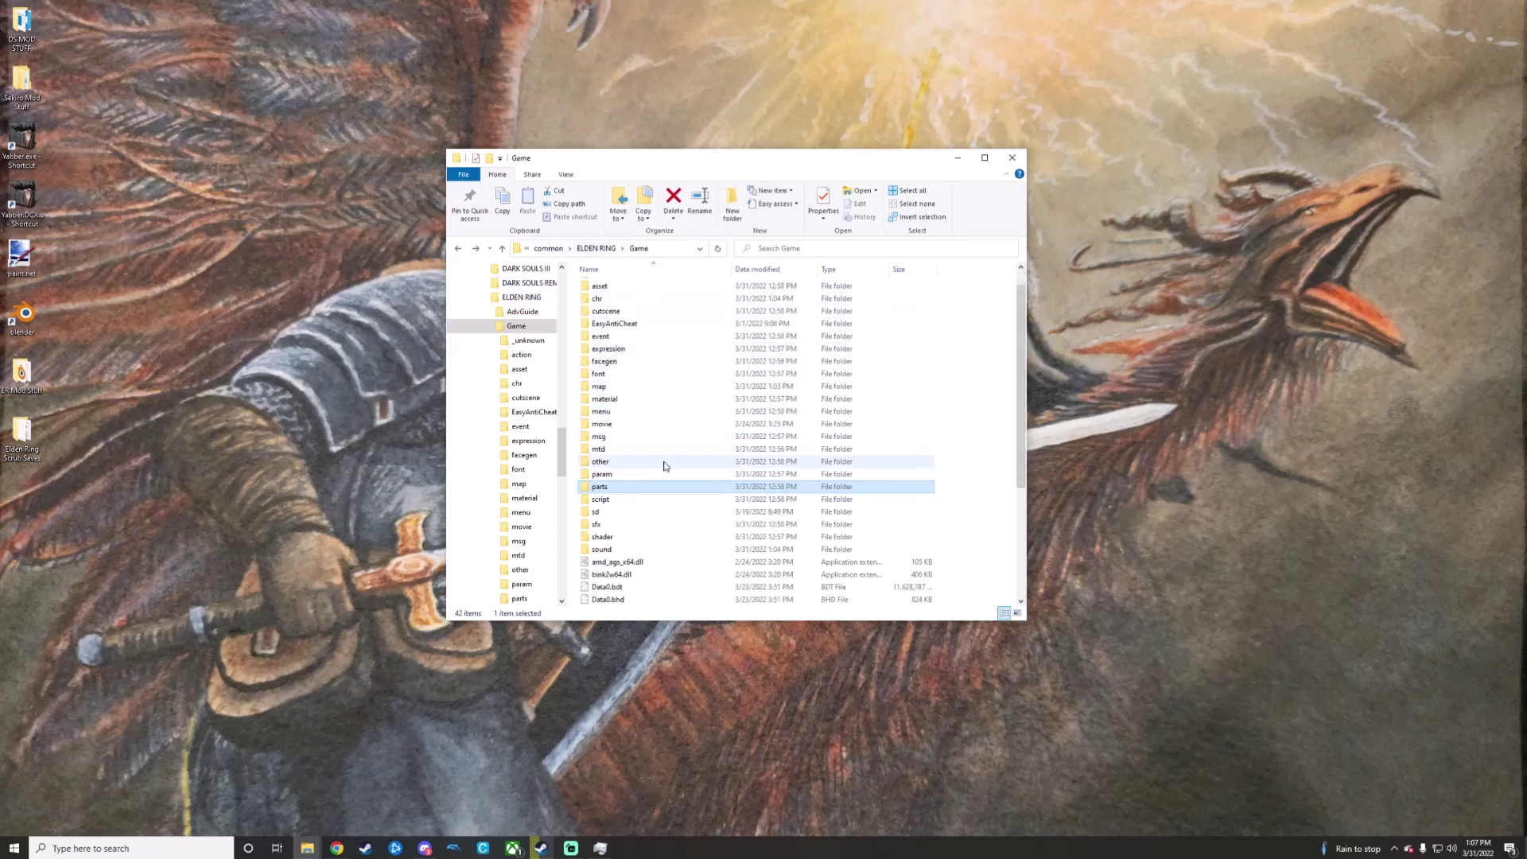
scroll(652, 485, down, 4)
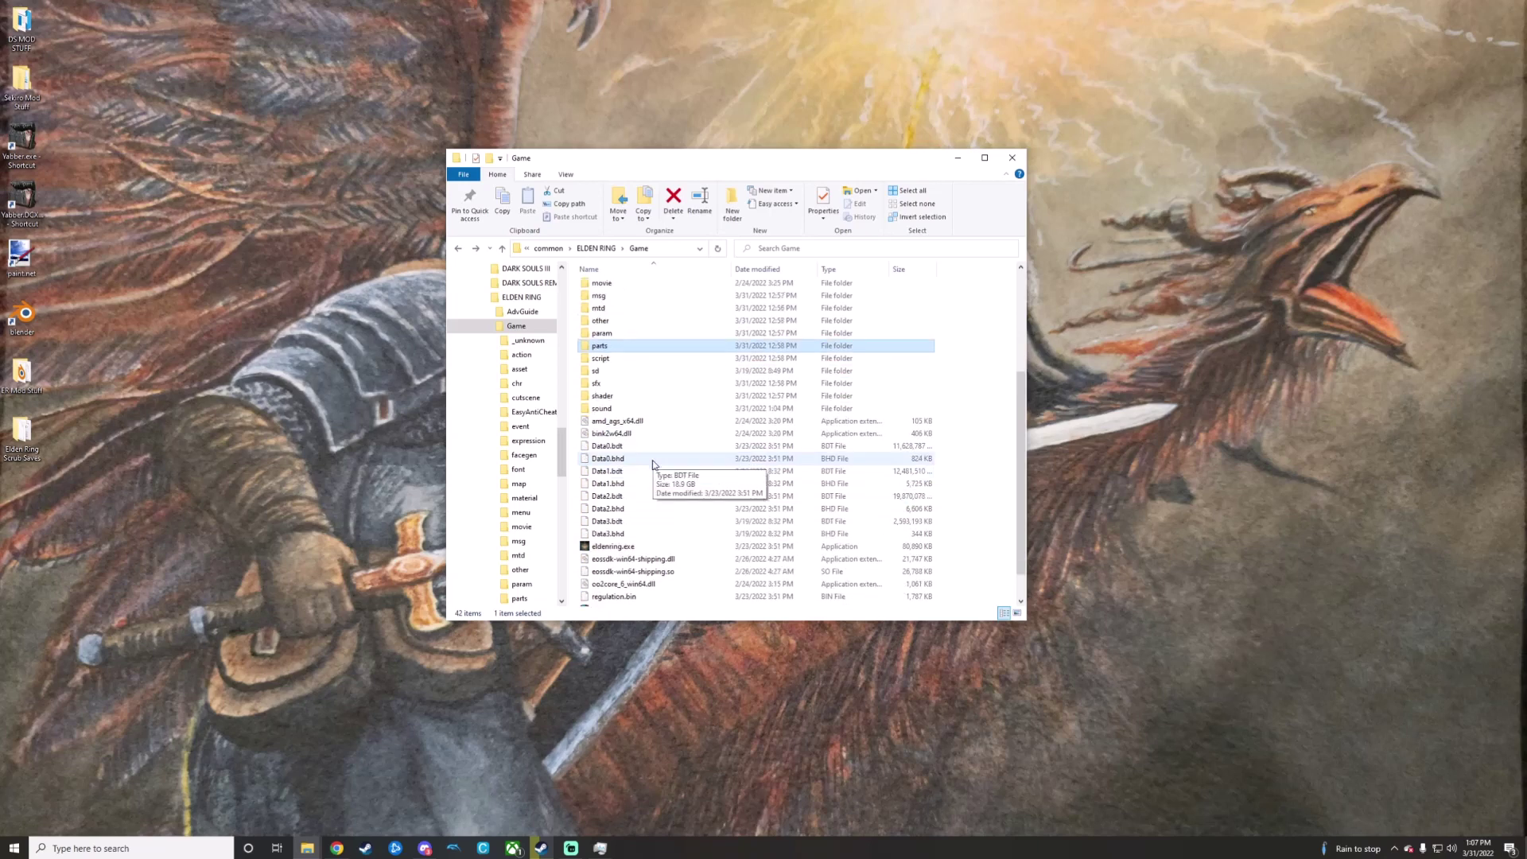
scroll(651, 505, up, 5)
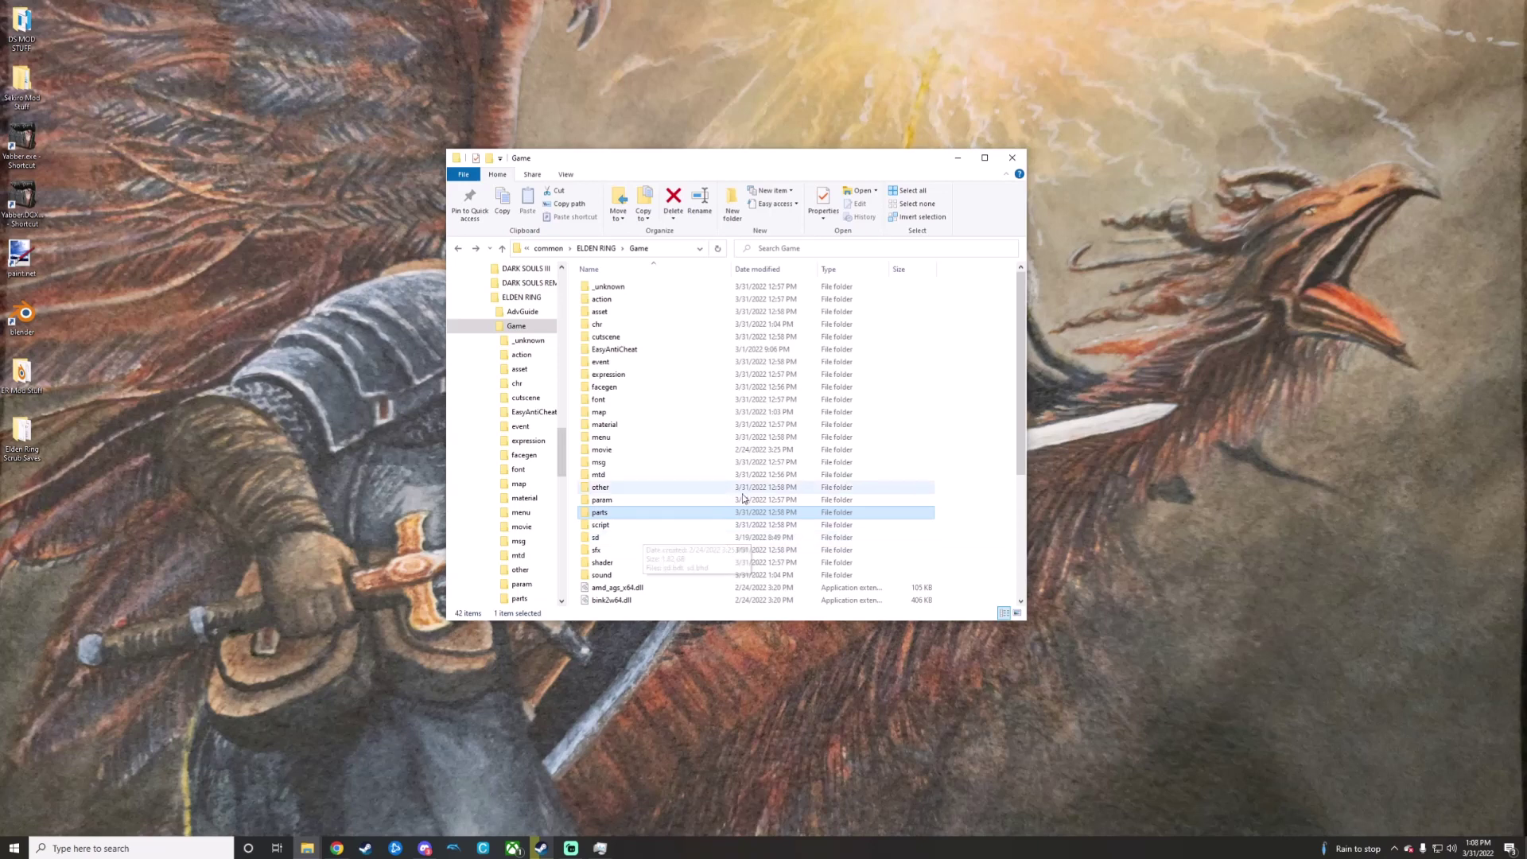
click(636, 500)
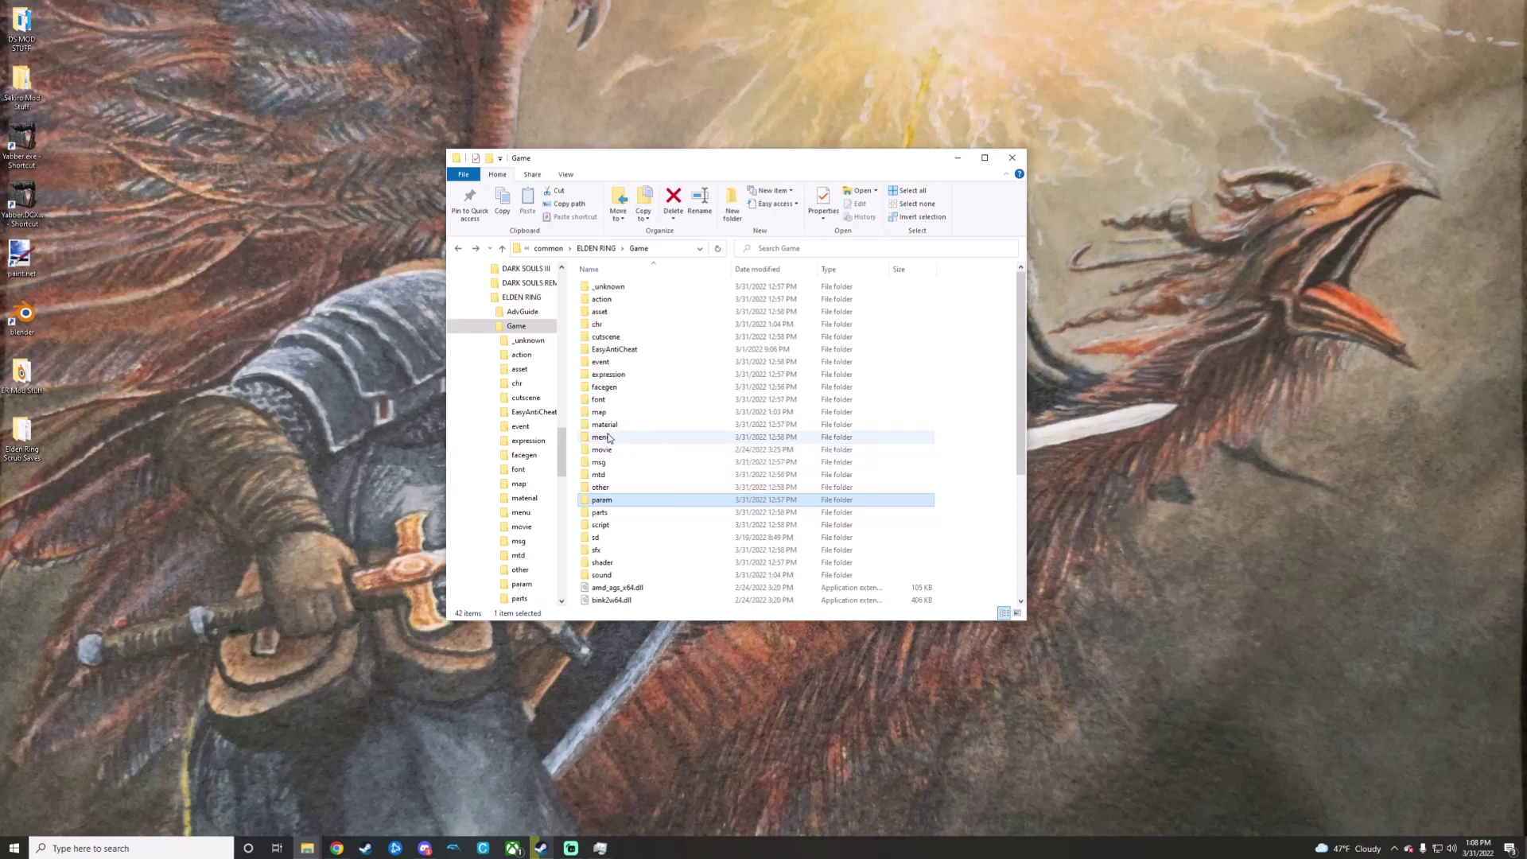
scroll(652, 446, down, 5)
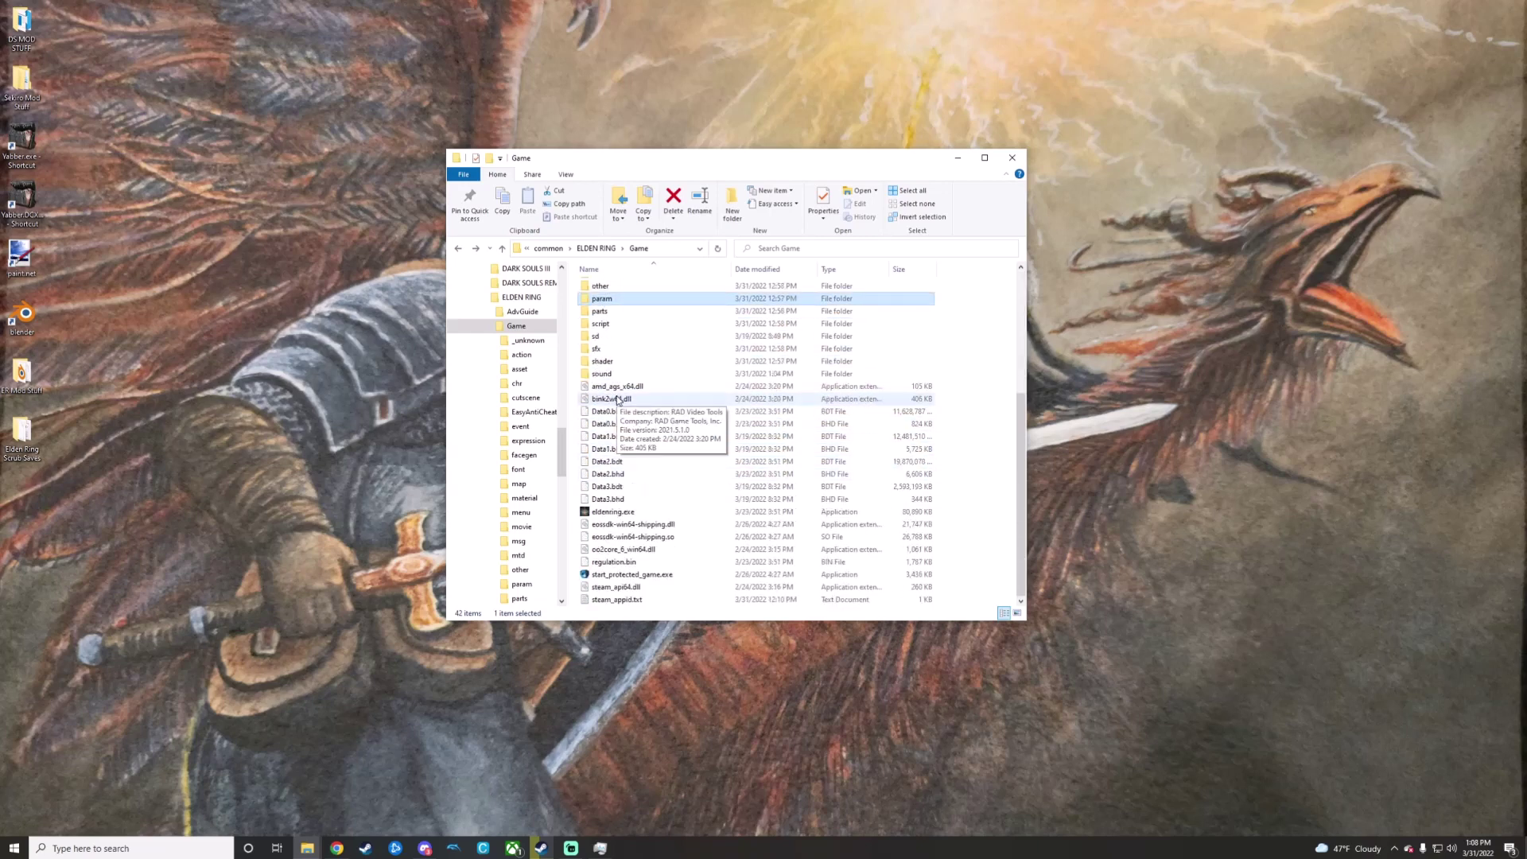
scroll(660, 453, up, 5)
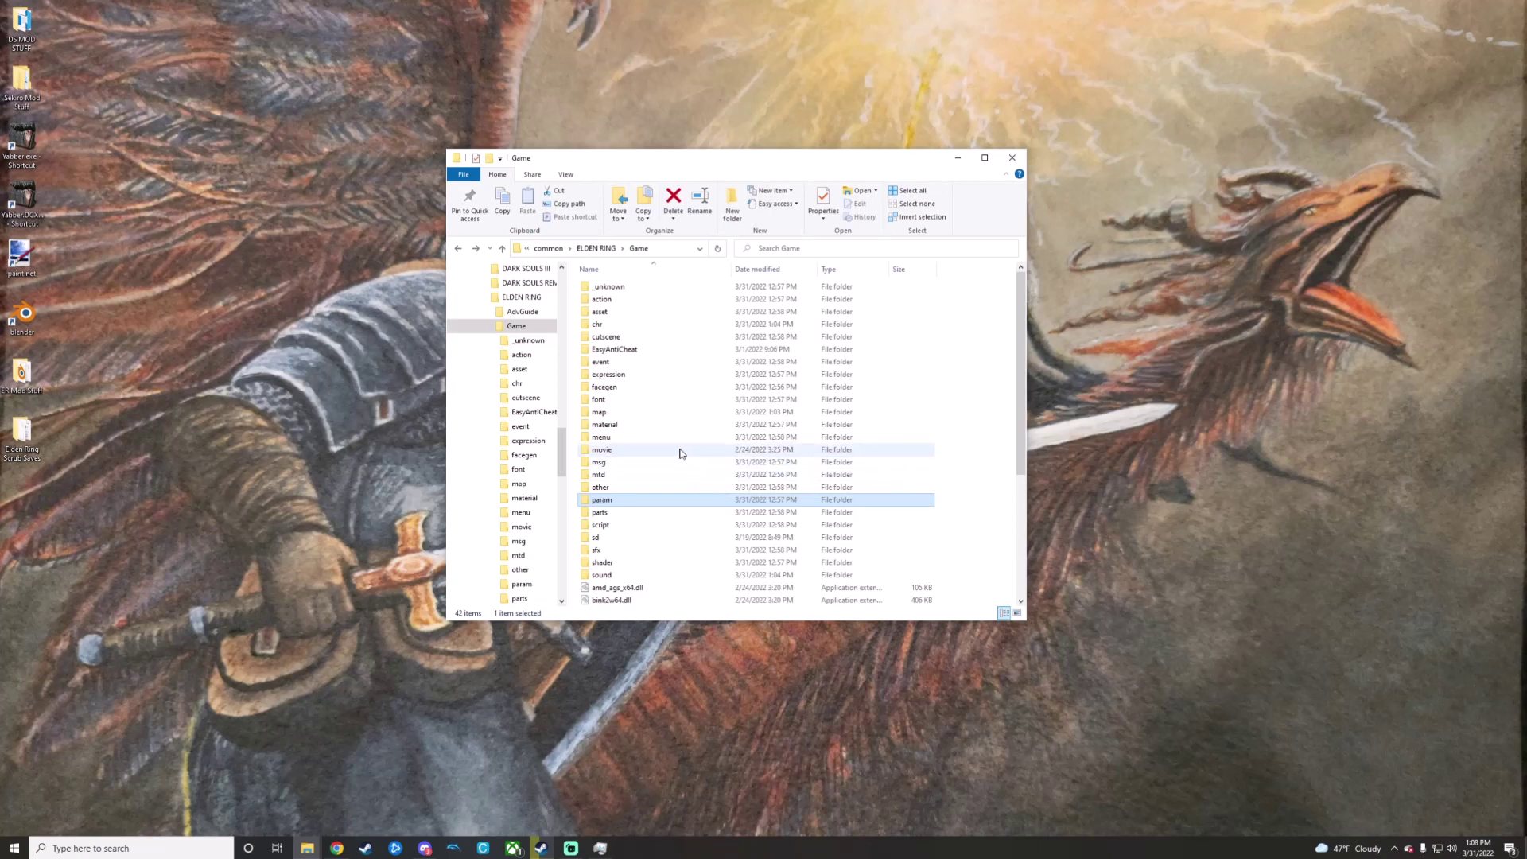
scroll(685, 468, down, 3)
scroll(682, 455, up, 3)
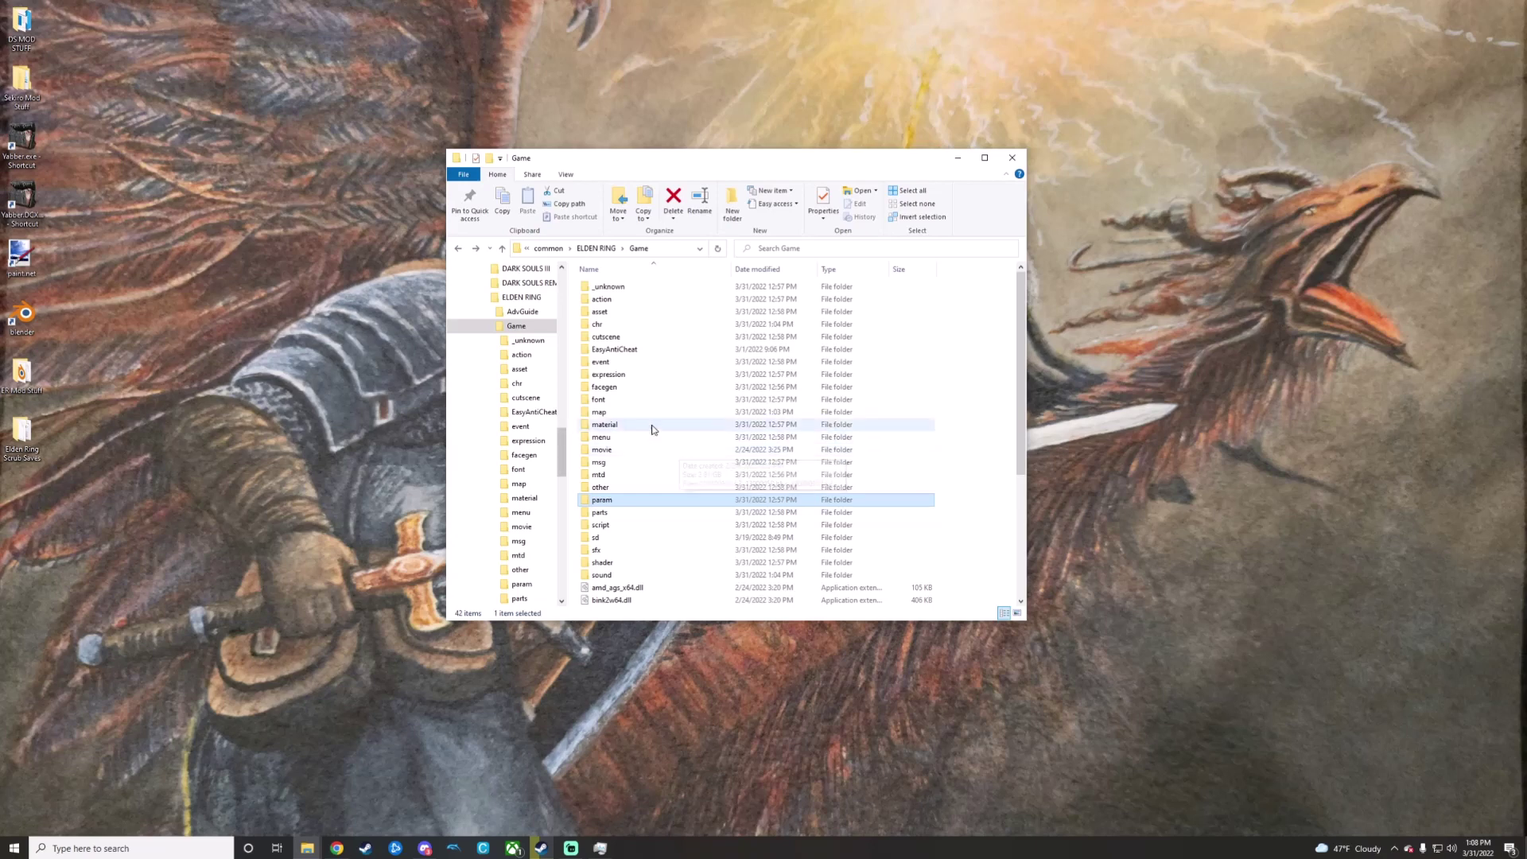
scroll(684, 477, down, 3)
scroll(700, 453, up, 3)
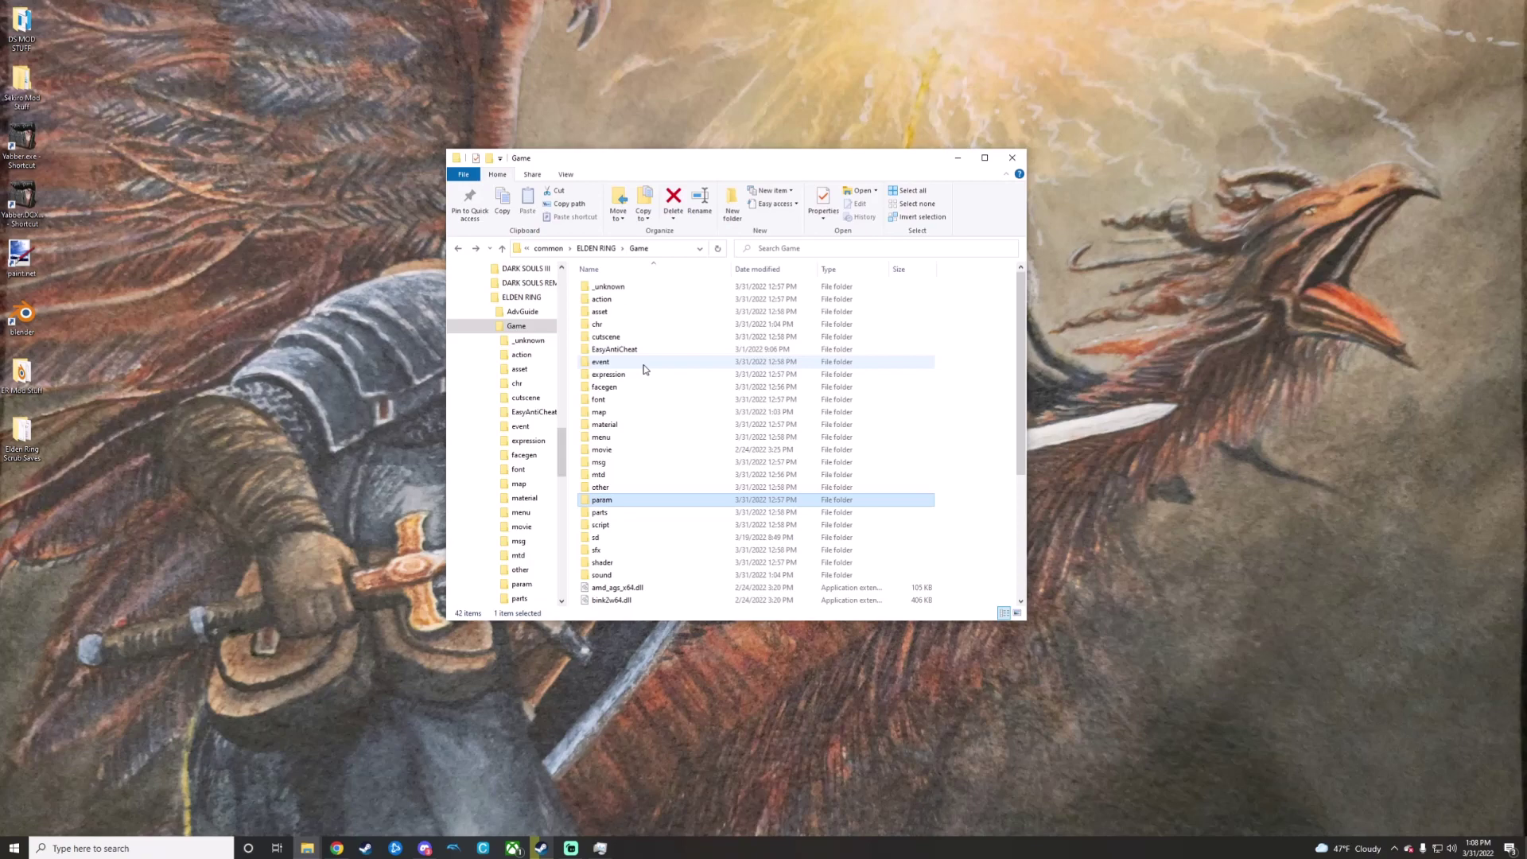